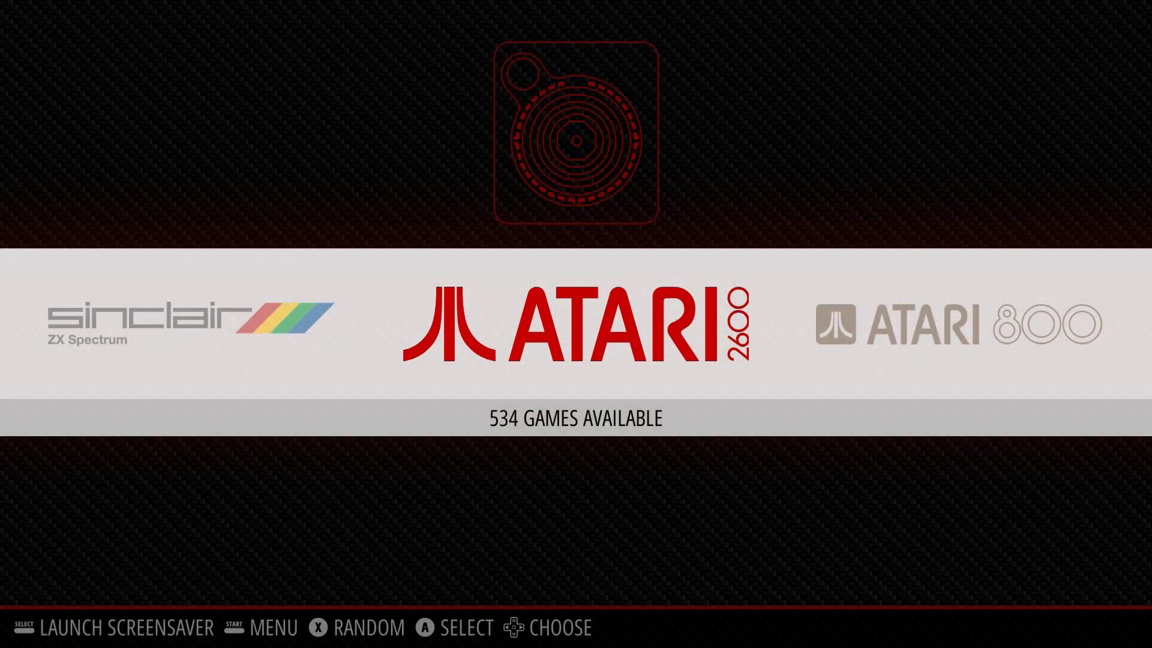
Step: Browse the available game systems from Atari 2600 through Atari 800, Game Boy and Game Boy Advance to beyond Game Boy Color
key("Right")
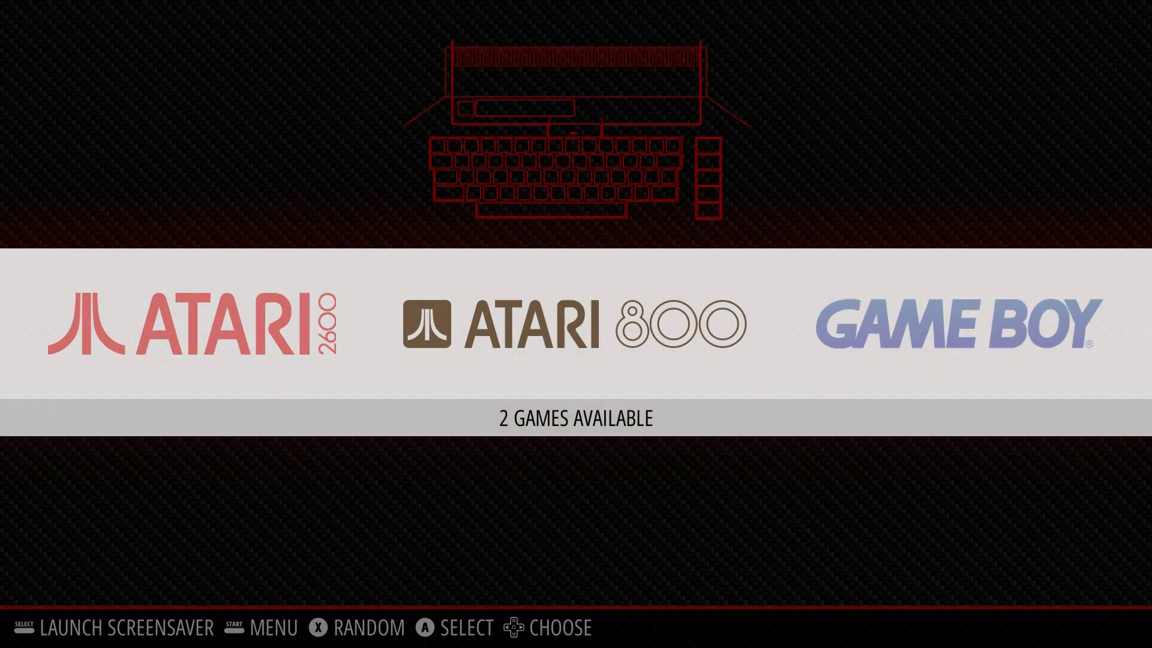
key("Right")
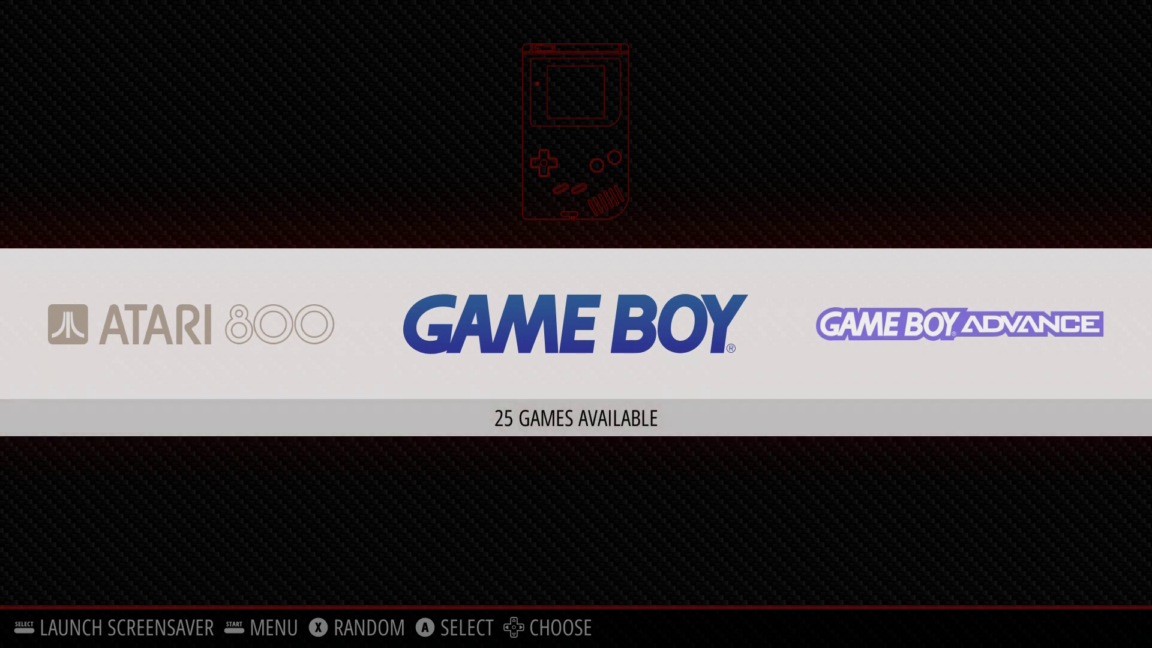
key("Right")
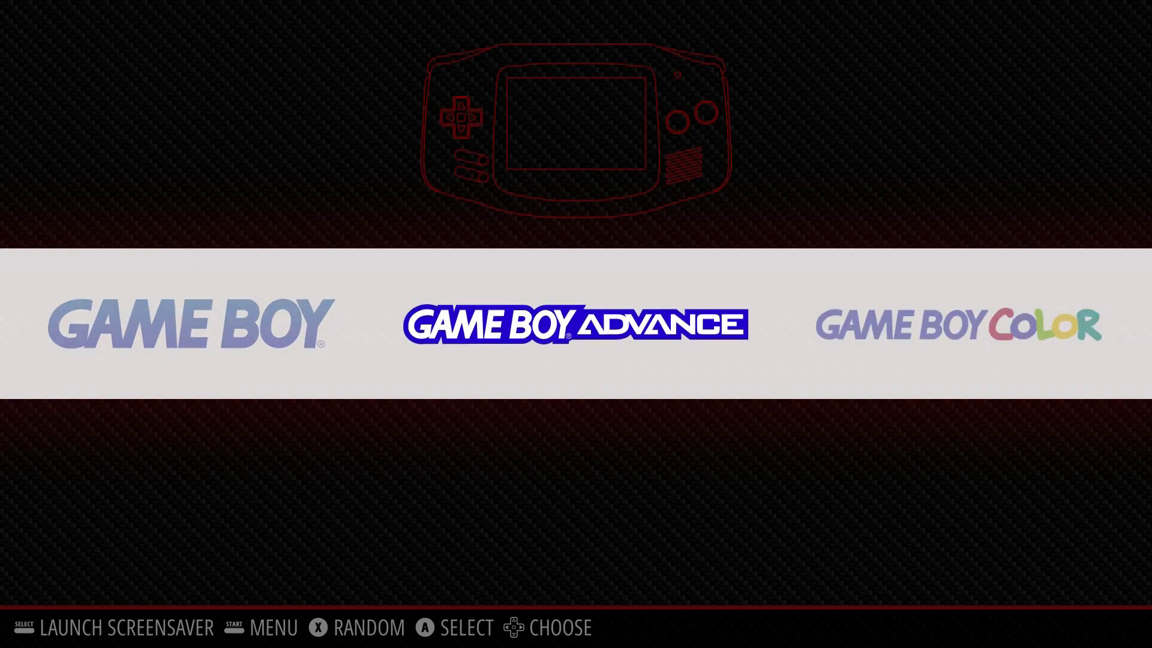
key("Right")
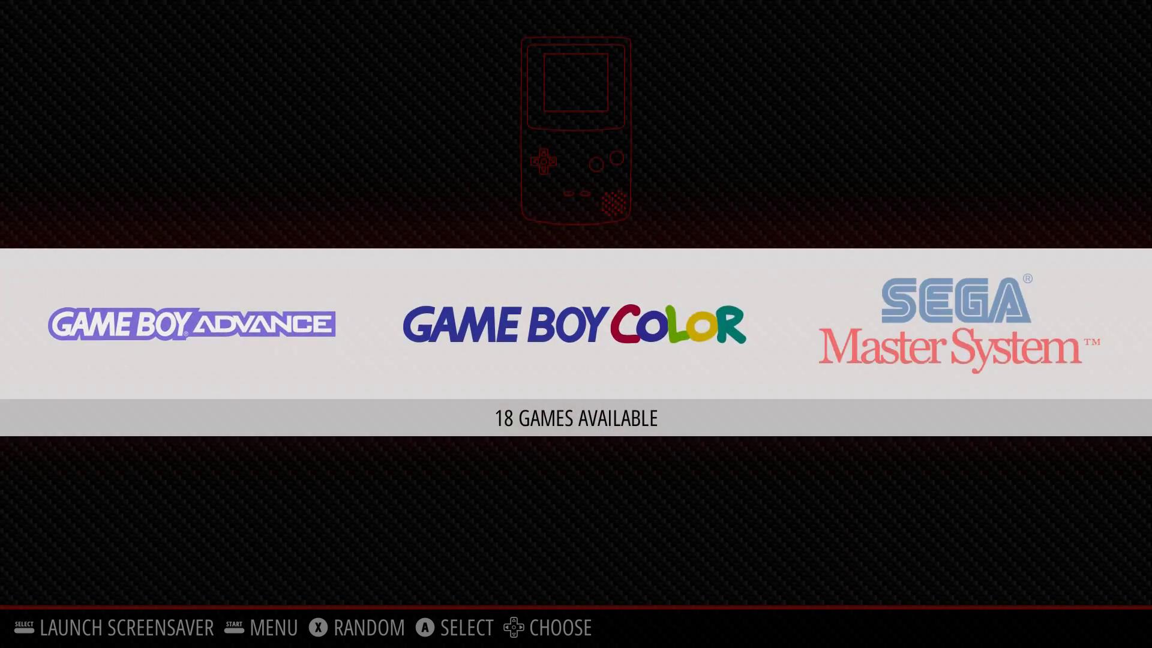
key("Right")
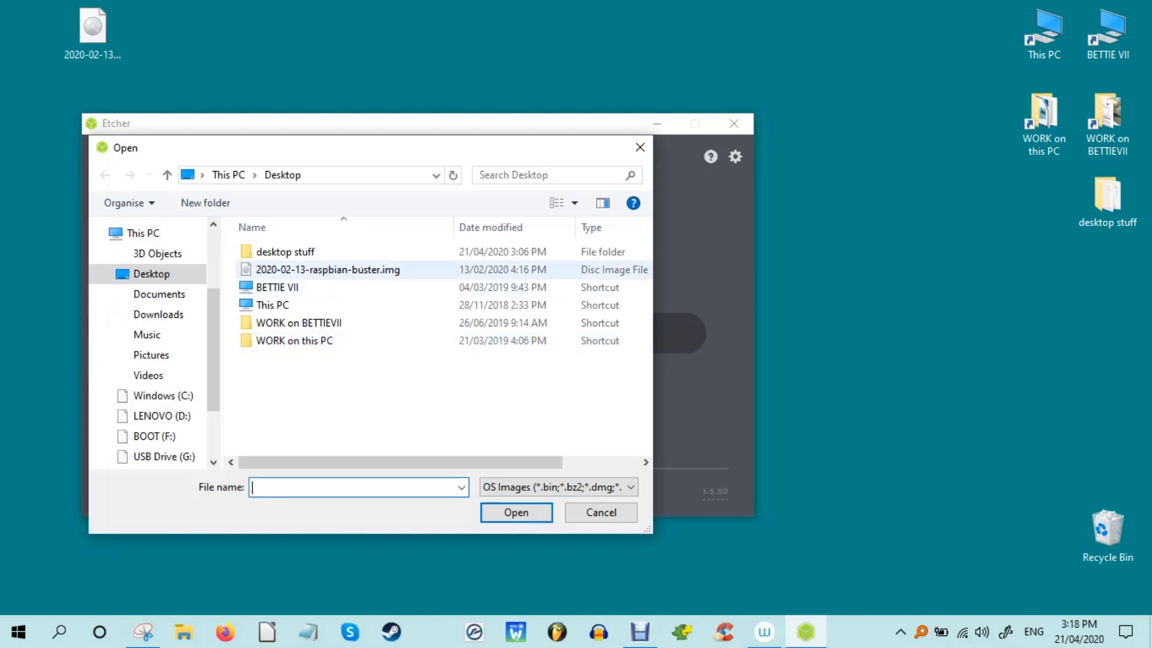
Step: Switch to Etcher and flash 2020-02-13-raspbian-buster.img to the Generic Mass-Storage USB Device
double_click(336, 268)
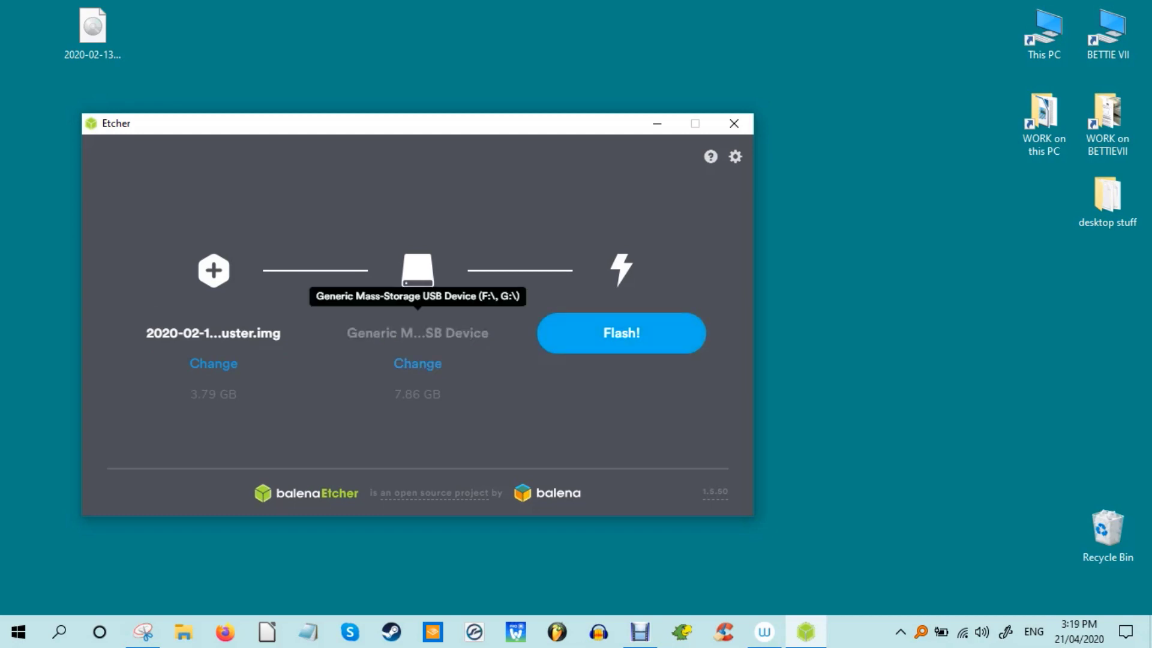
left_click(621, 333)
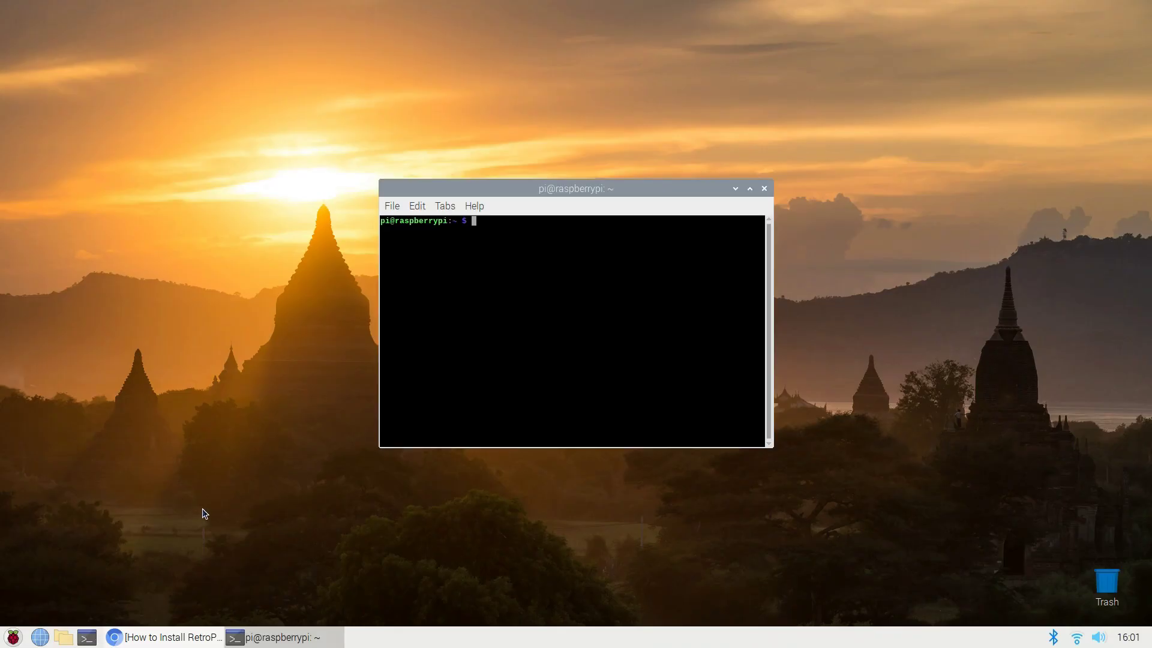
Step: Enlarge and reposition the Raspberry Pi terminal window, and run sudo apt-get install git lsb-release
left_click_drag(632, 189, 447, 132)
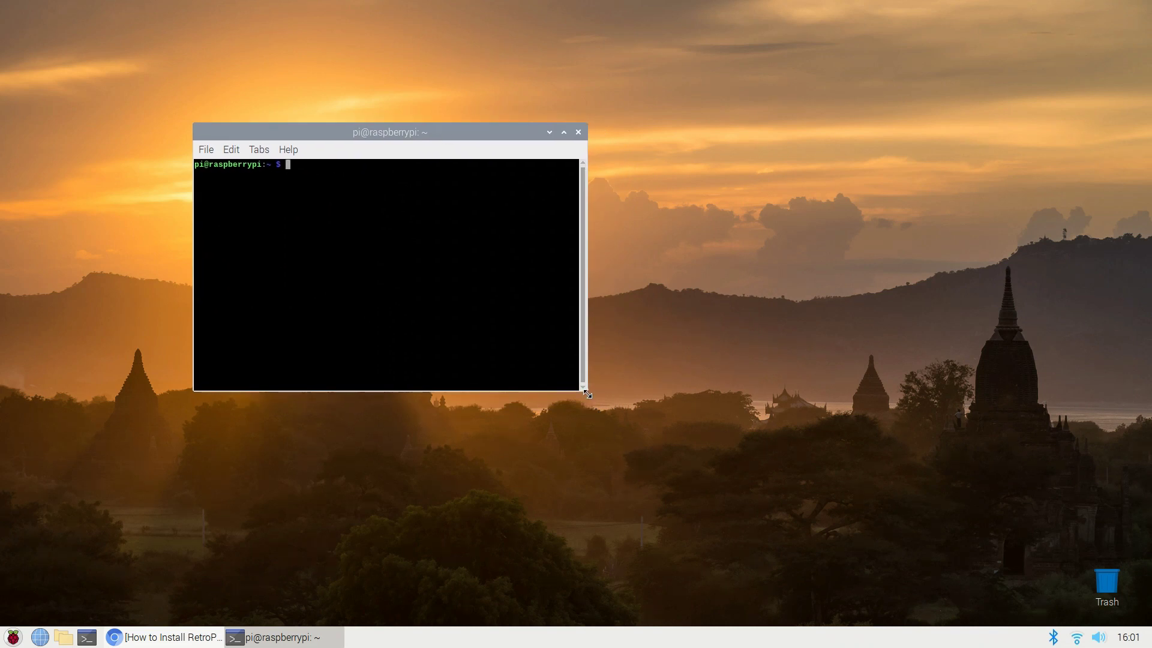
left_click_drag(587, 394, 901, 519)
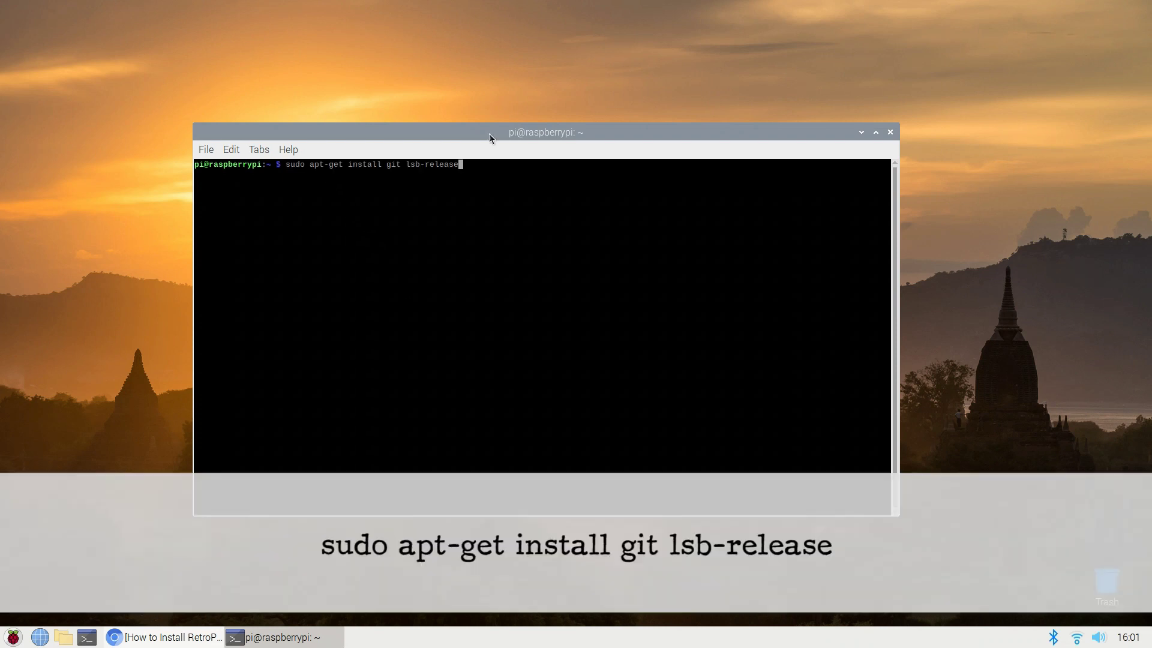
left_click_drag(489, 133, 405, 63)
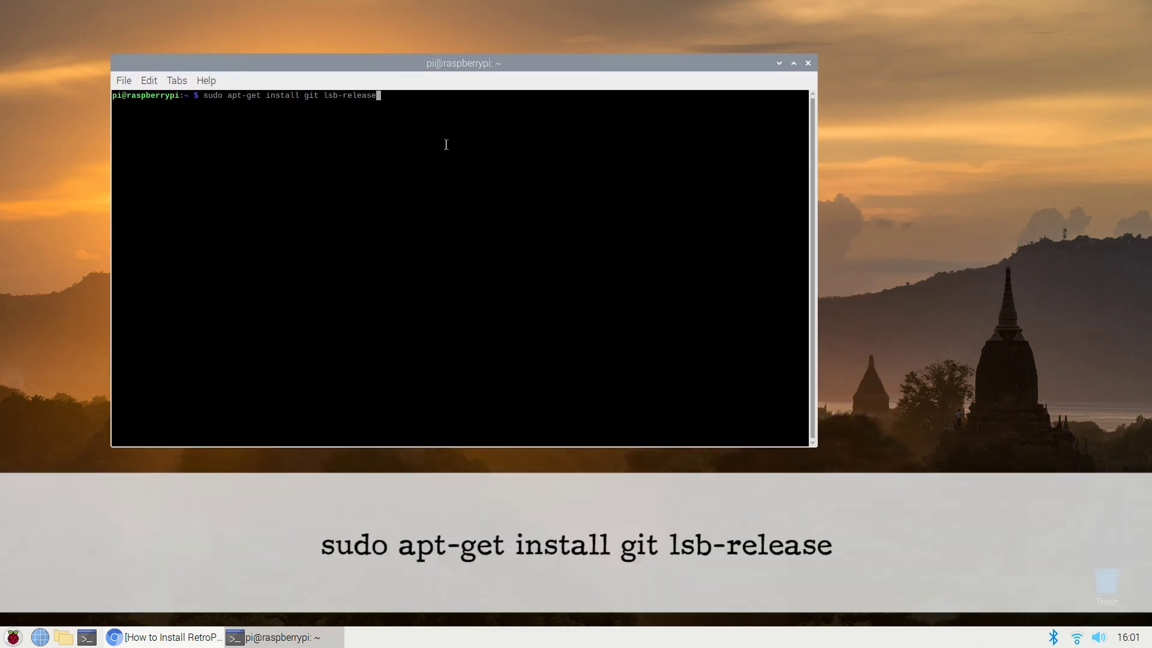
key("Return")
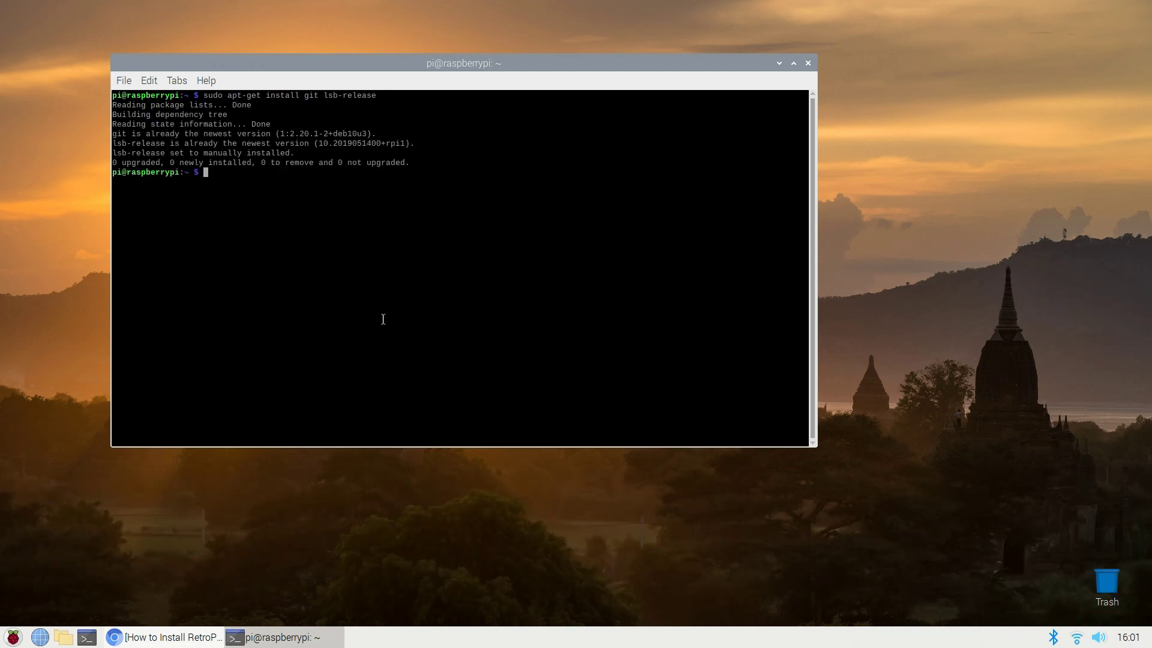
type("cd")
key("Return")
type("git clone --depth=1 https://github.com/RetroPie/RetroPie-Setup.git")
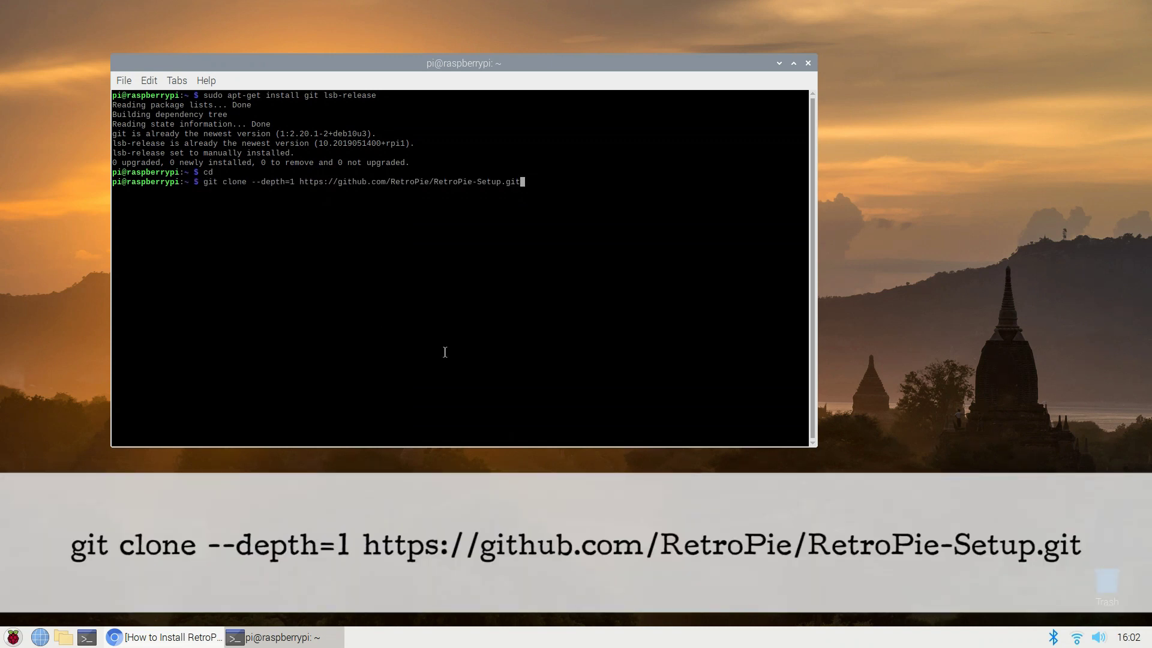
key("Return")
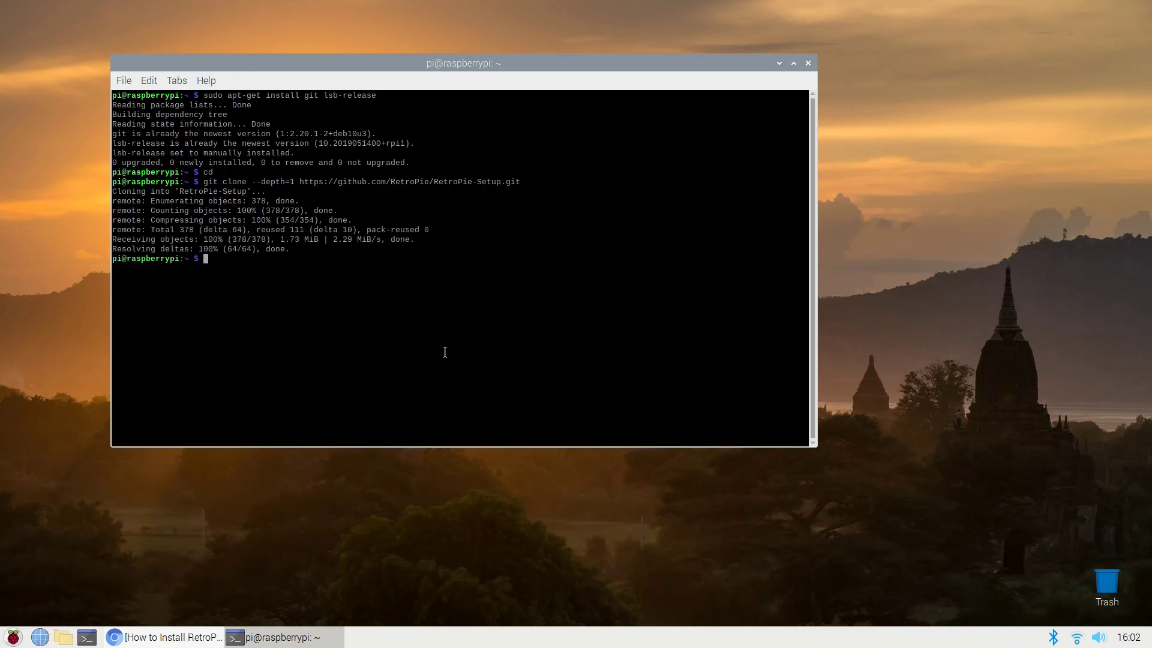
Step: Change into the RetroPie-Setup directory and make retropie_setup.sh executable with chmod +x
type("cd RetroPie-Setup")
key("Return")
type("chmod +x retropie_setup.sh")
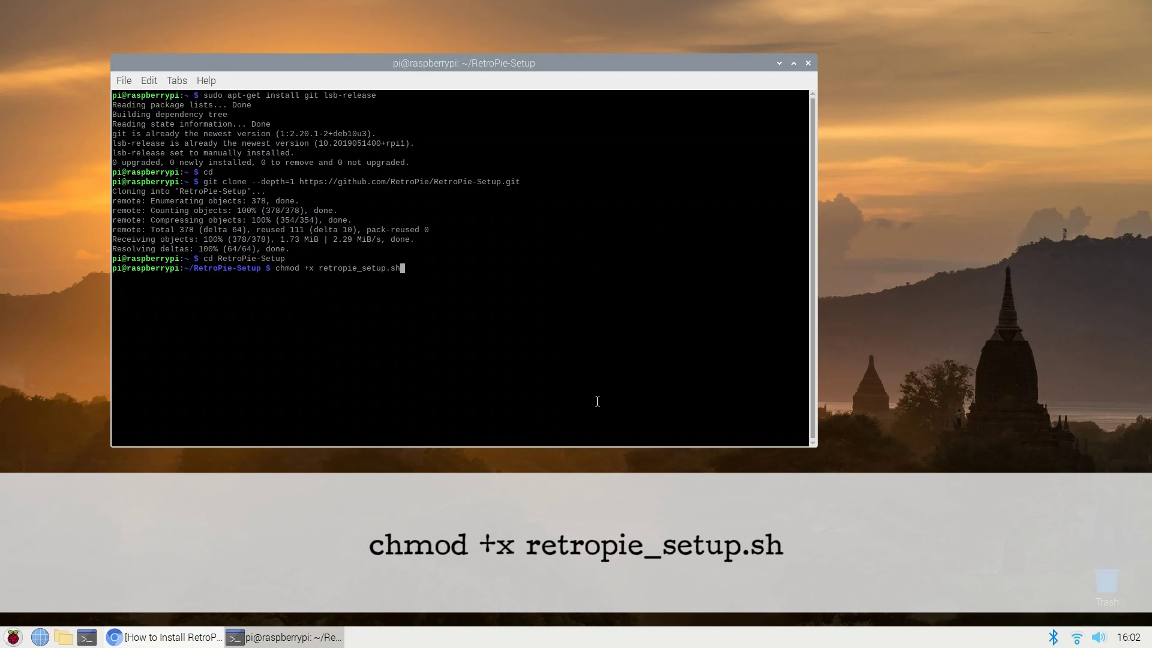
key("Return")
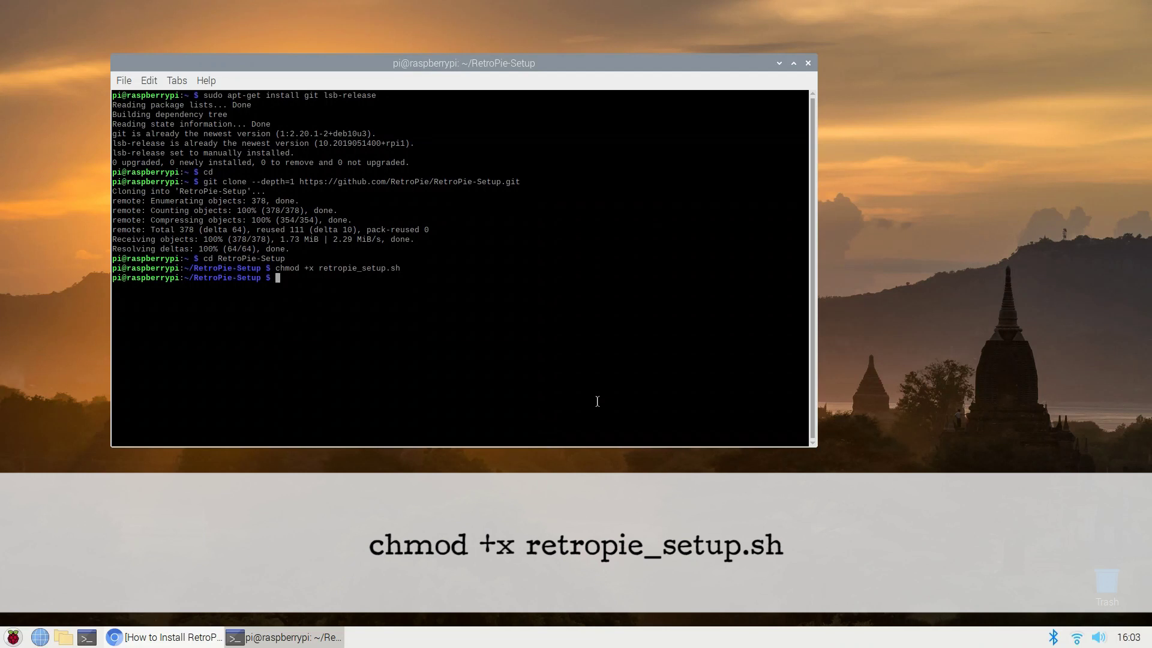
Step: Run retropie_setup.sh with sudo and start the Basic install of the Core and Main packages
type("sudo ./retropie_setup.sh")
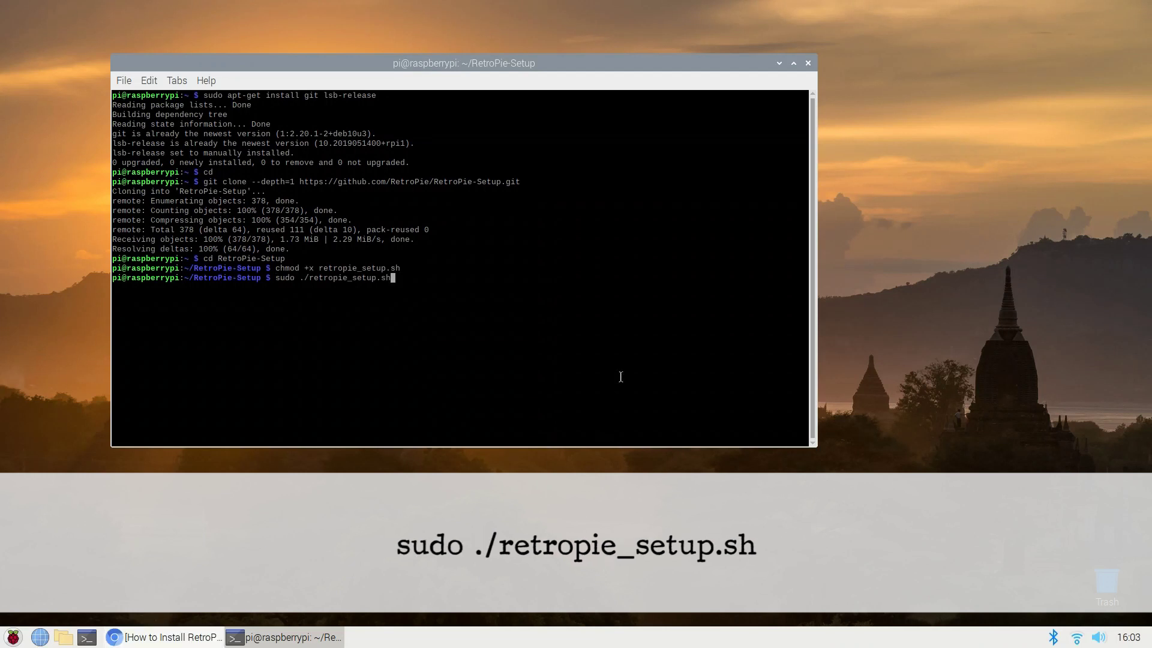
key("Return")
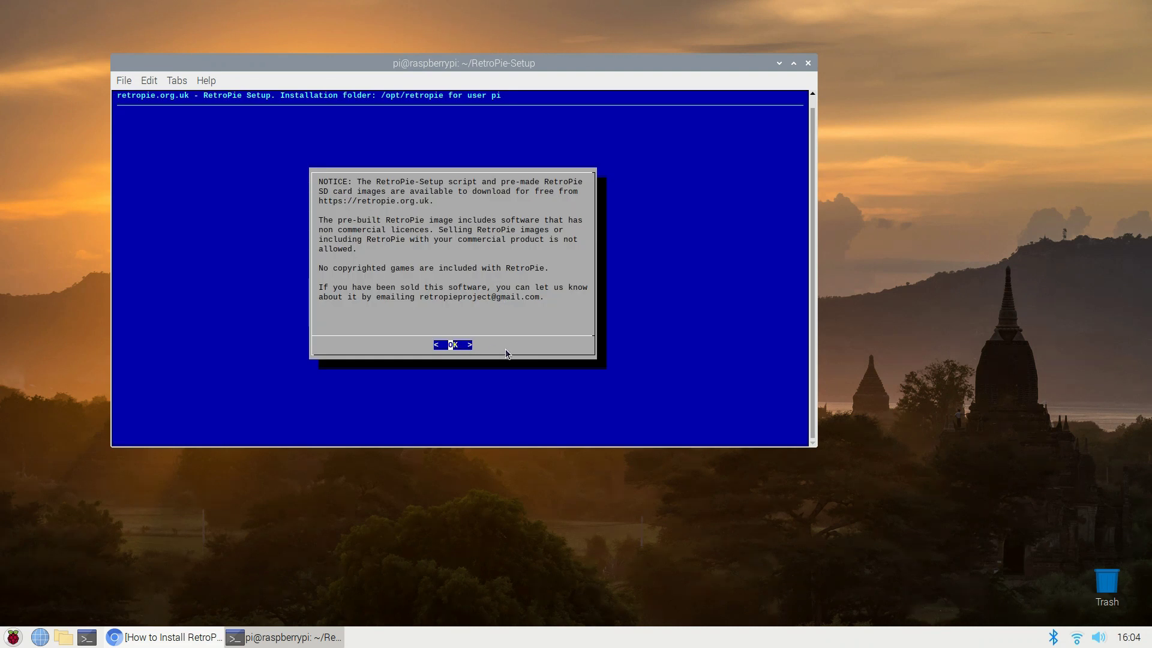
key("Return")
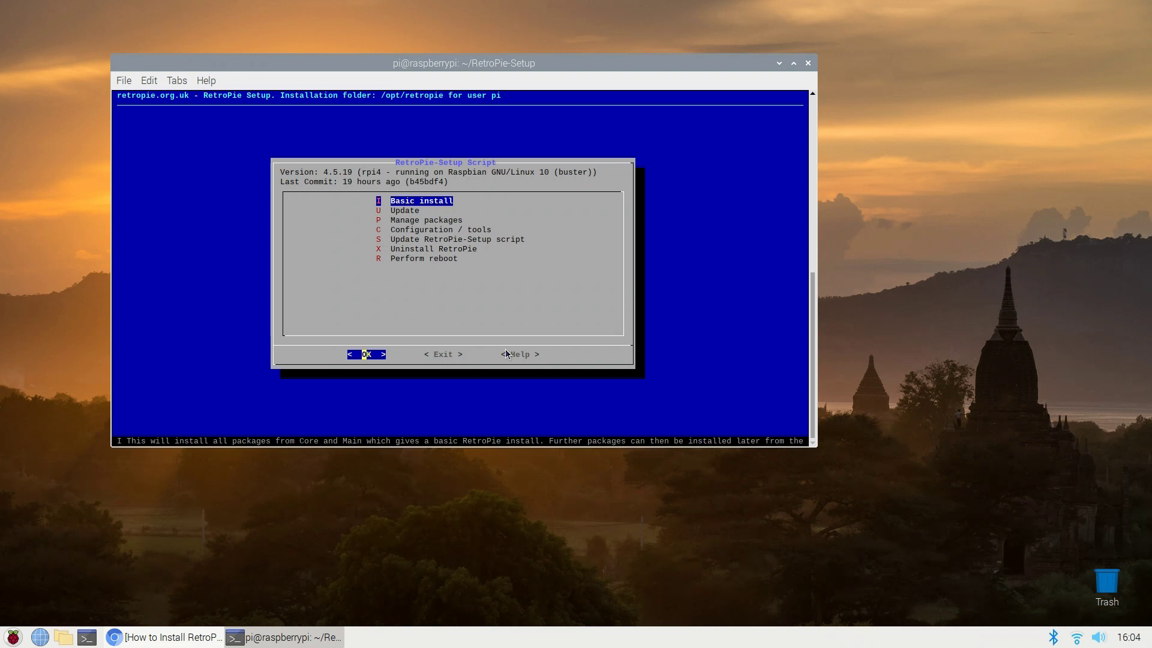
key("Return")
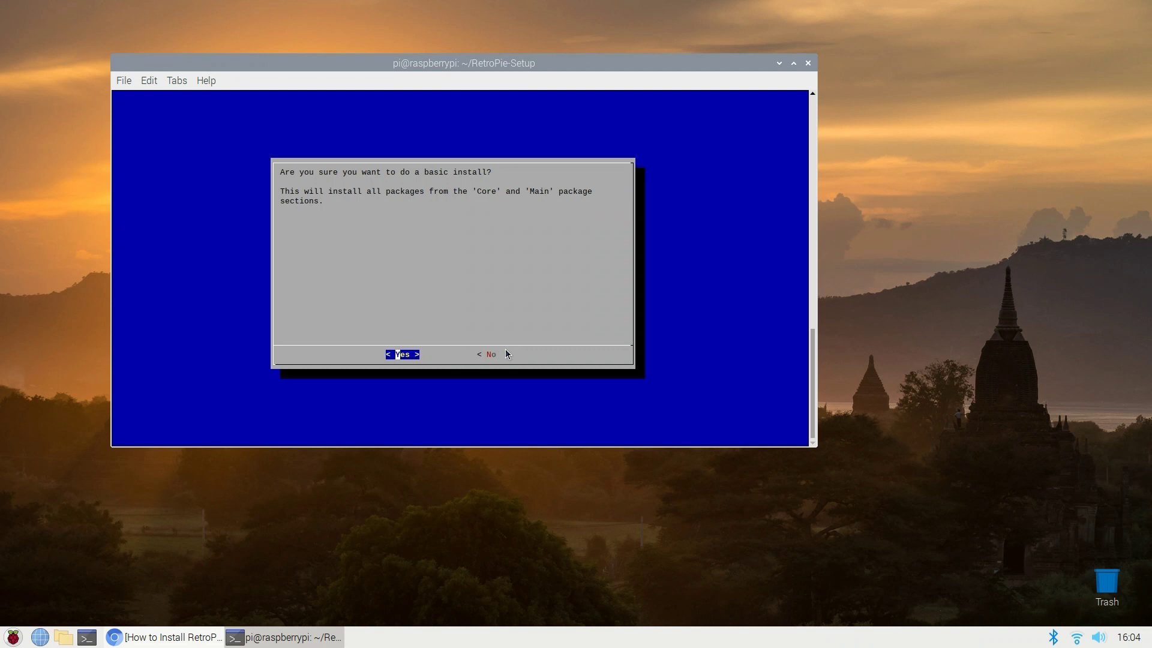
key("Return")
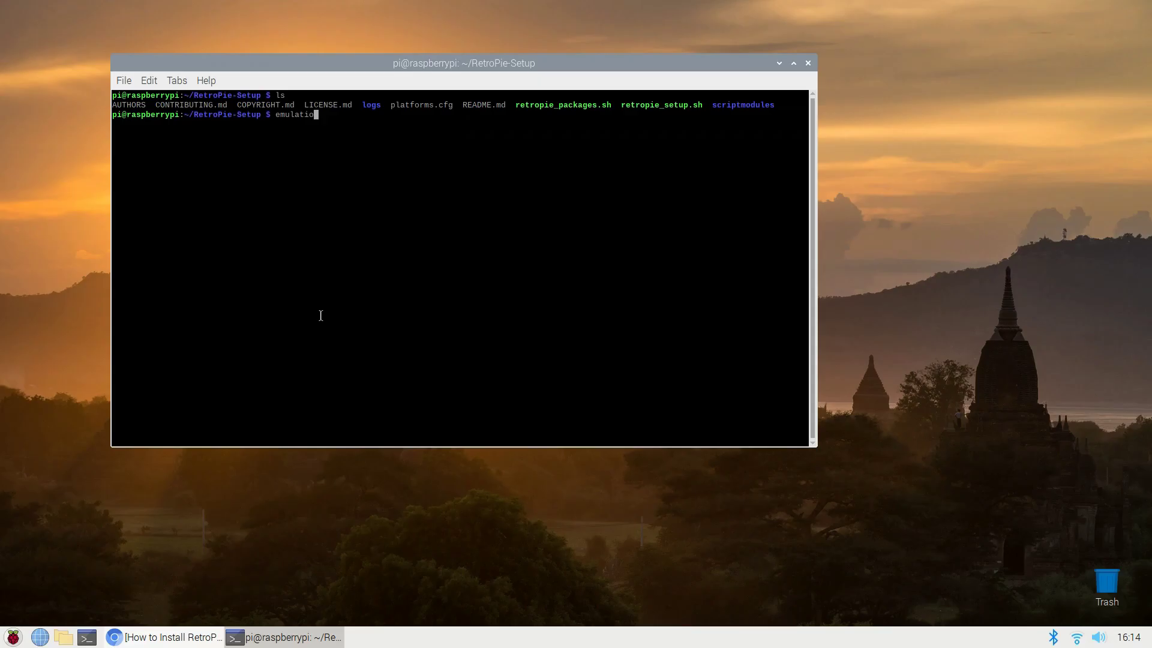
Step: Launch EmulationStation from the terminal with the command emulationstation
type("nstation")
key("Return")
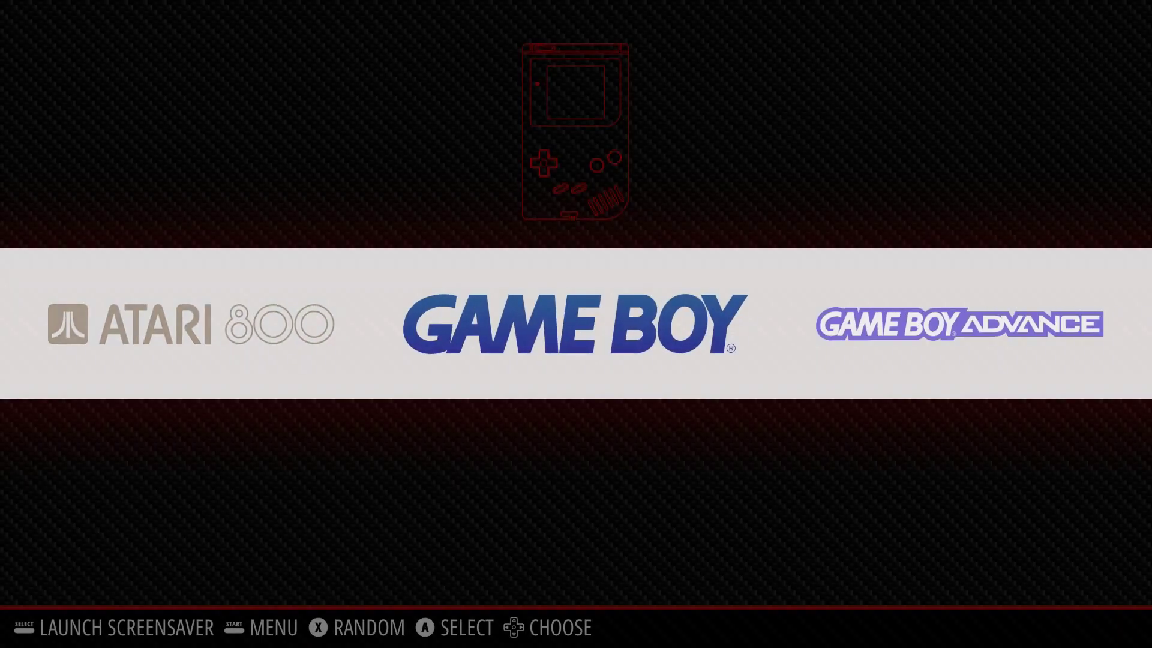
Step: Browse the game systems from Game Boy through Mega Drive and Neo Geo to PC Engine, and return past Nintendo Entertainment System
key("Right")
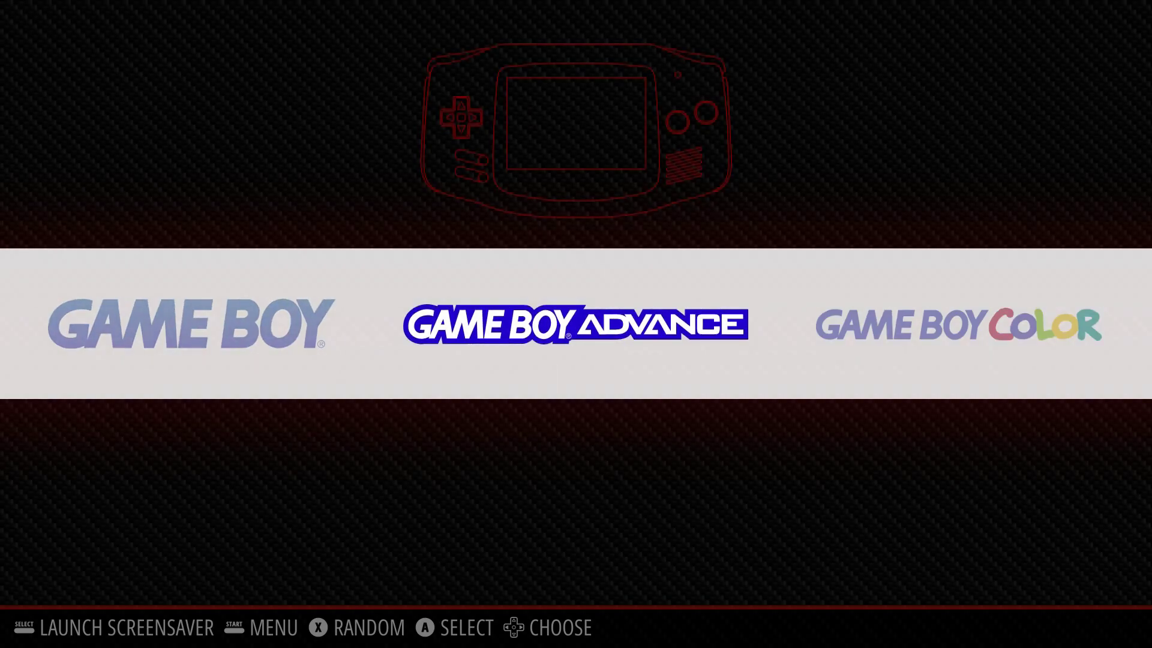
key("Right")
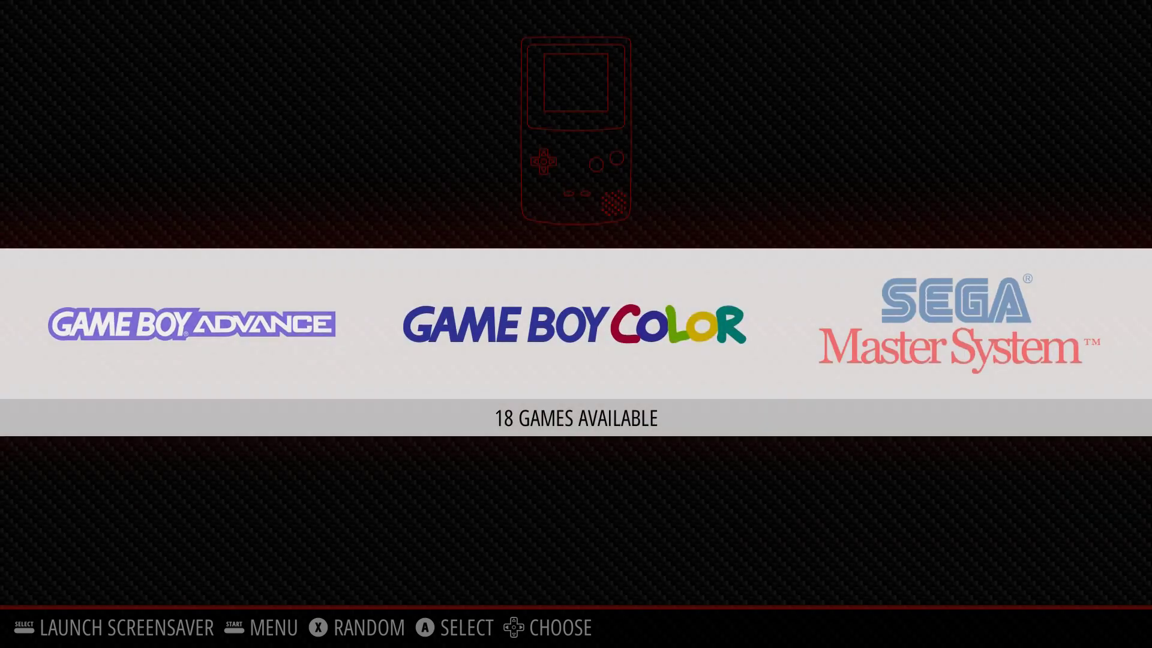
key("Right")
key("Right")
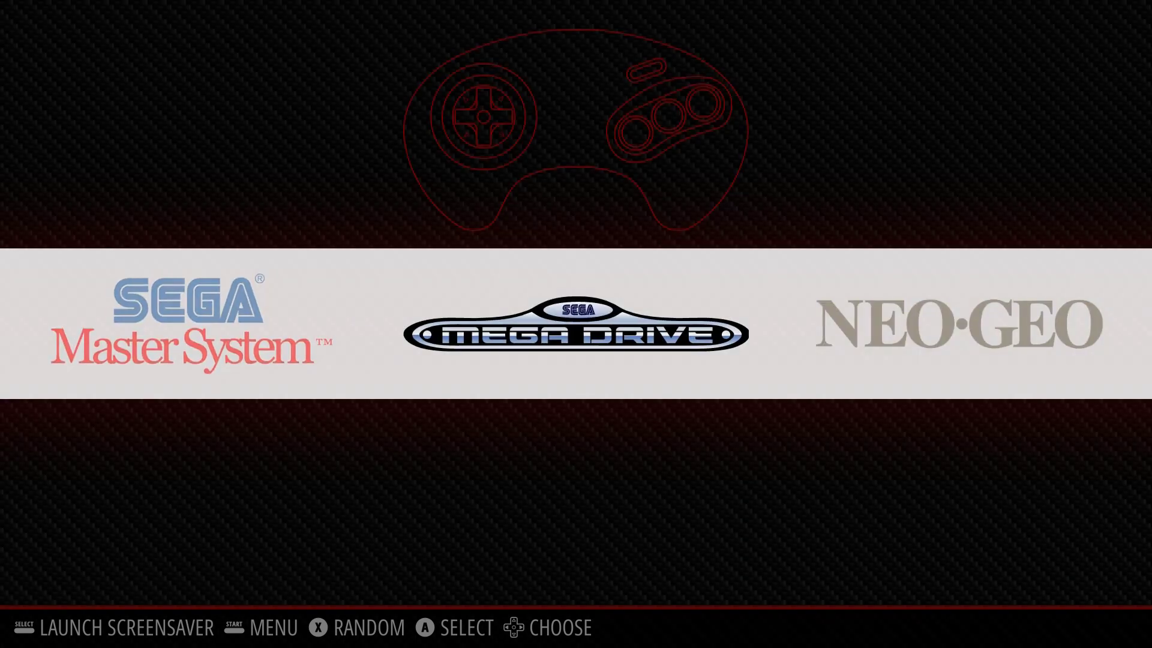
key("Right")
key("Right")
key("Right")
key("Right")
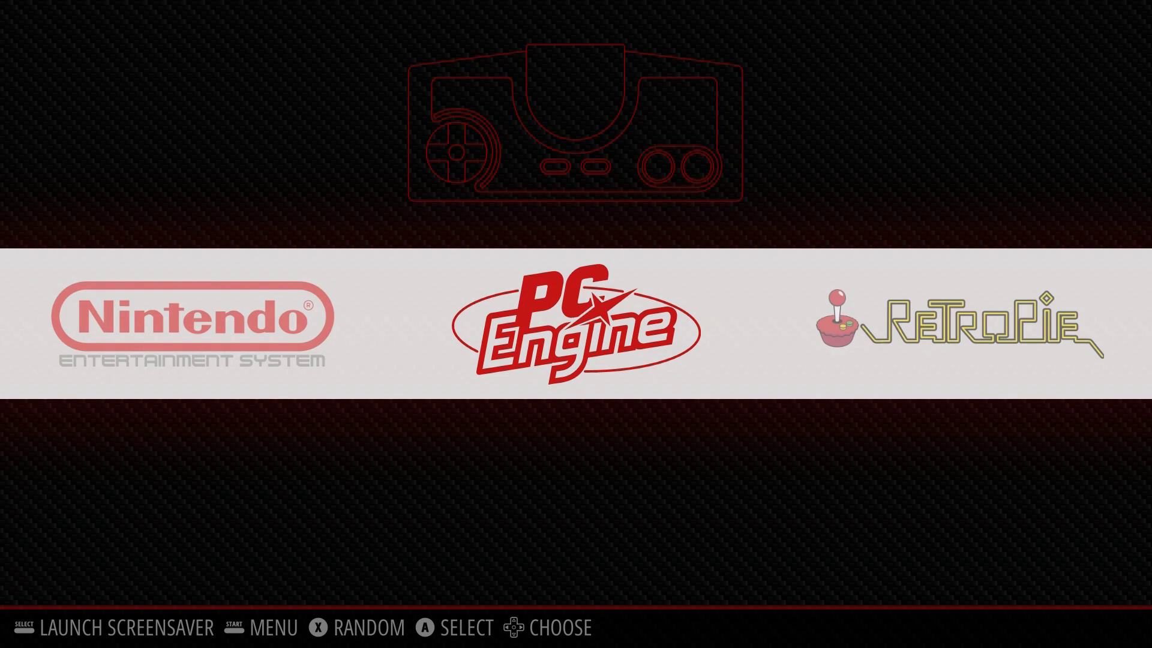
key("Left")
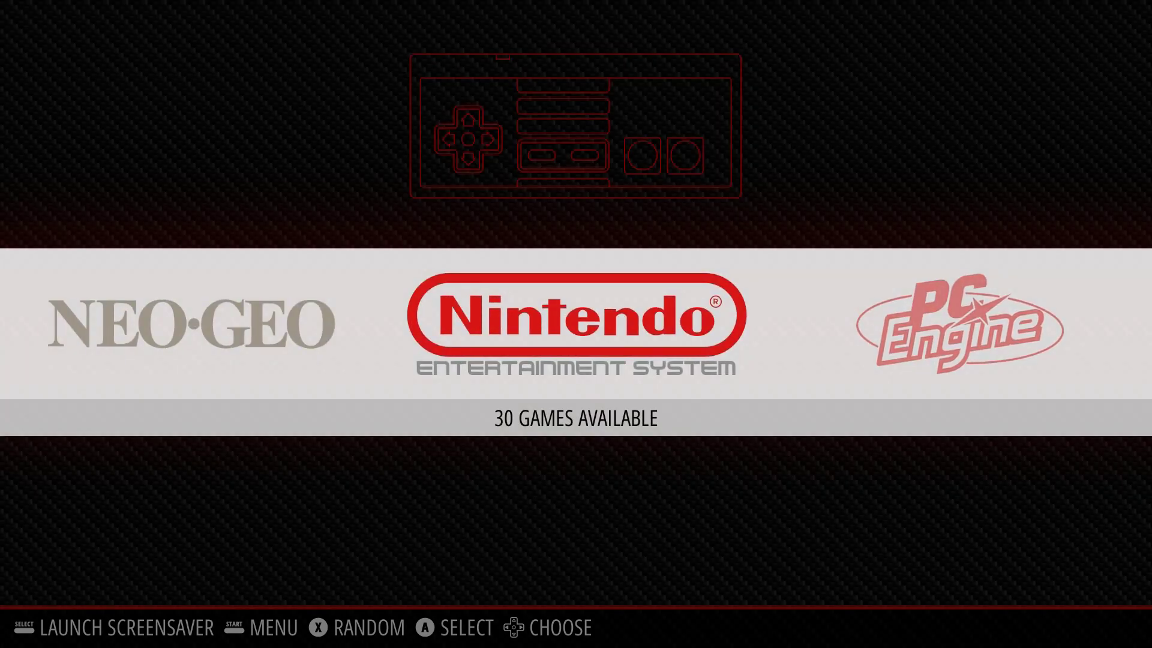
key("Left")
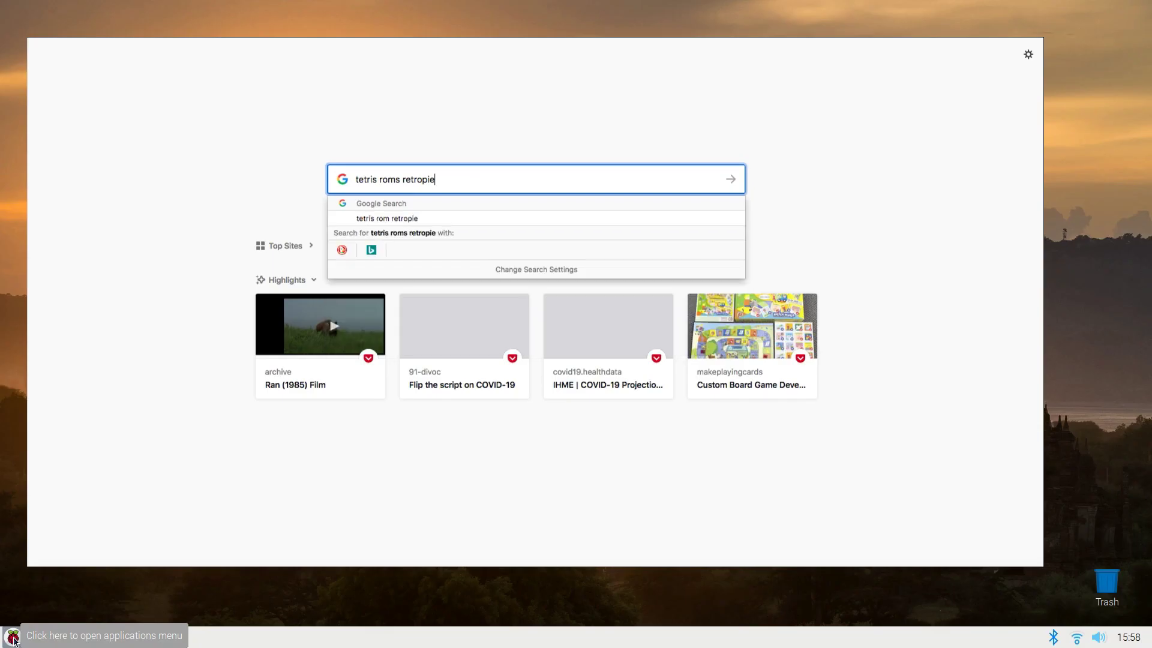
Step: Search the web for "tetris roms retropie" and examine the Robot Bowl and Hard Hat ROM pages on the MAME site
key("Return")
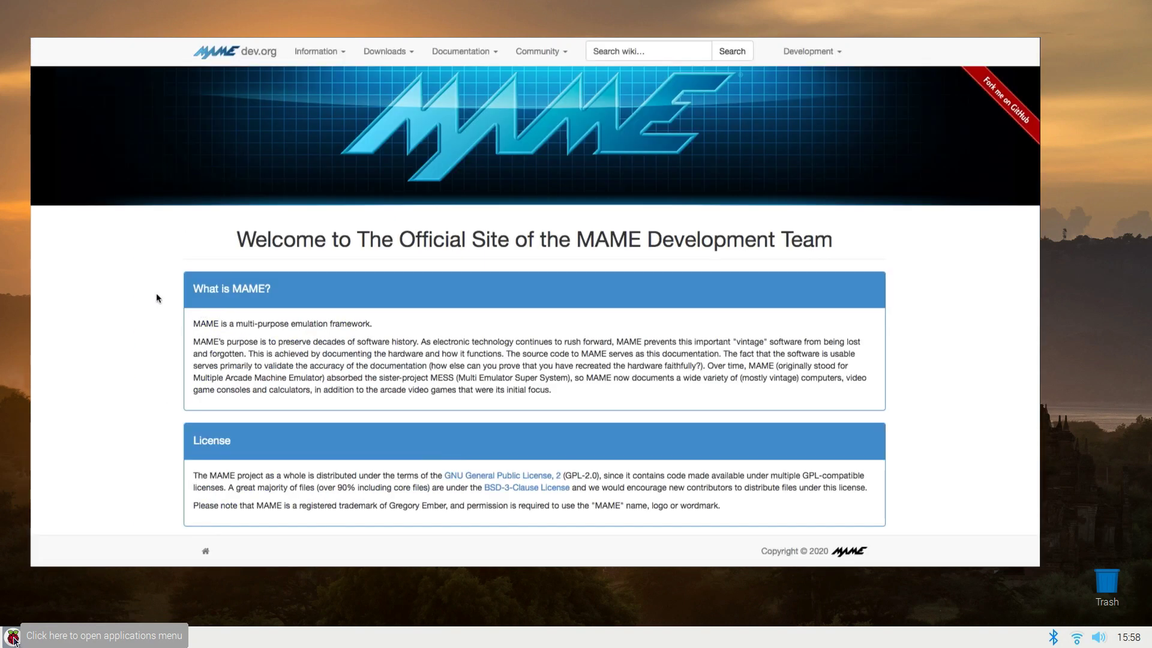
scroll(136, 282, "down", 3)
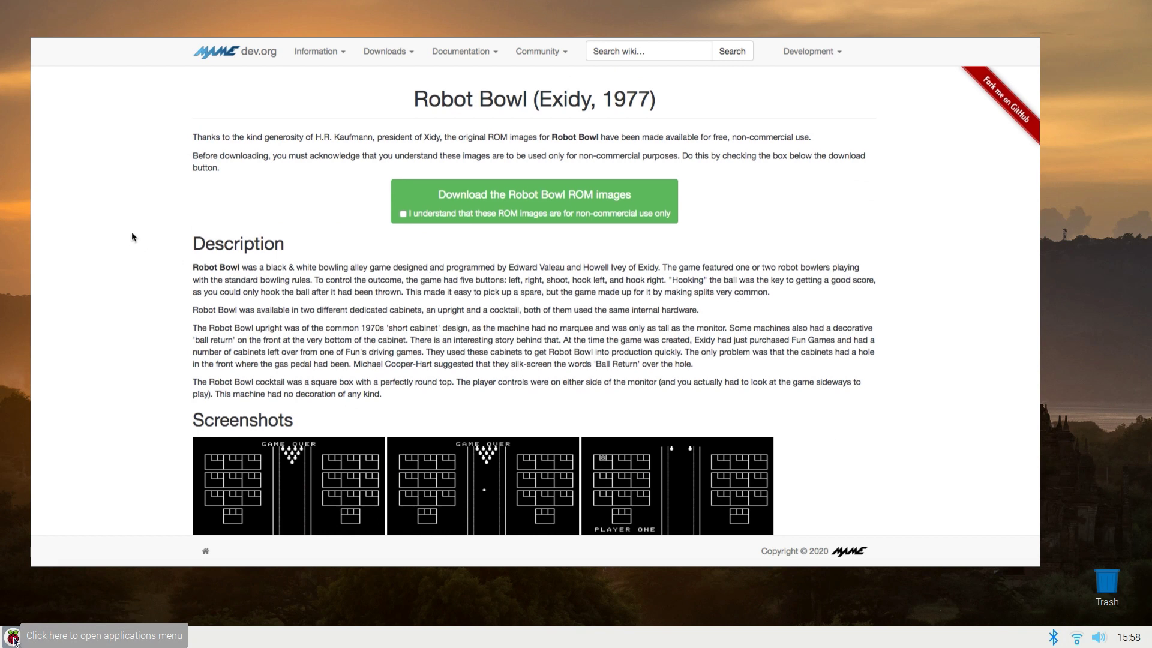
scroll(132, 234, "down", 5)
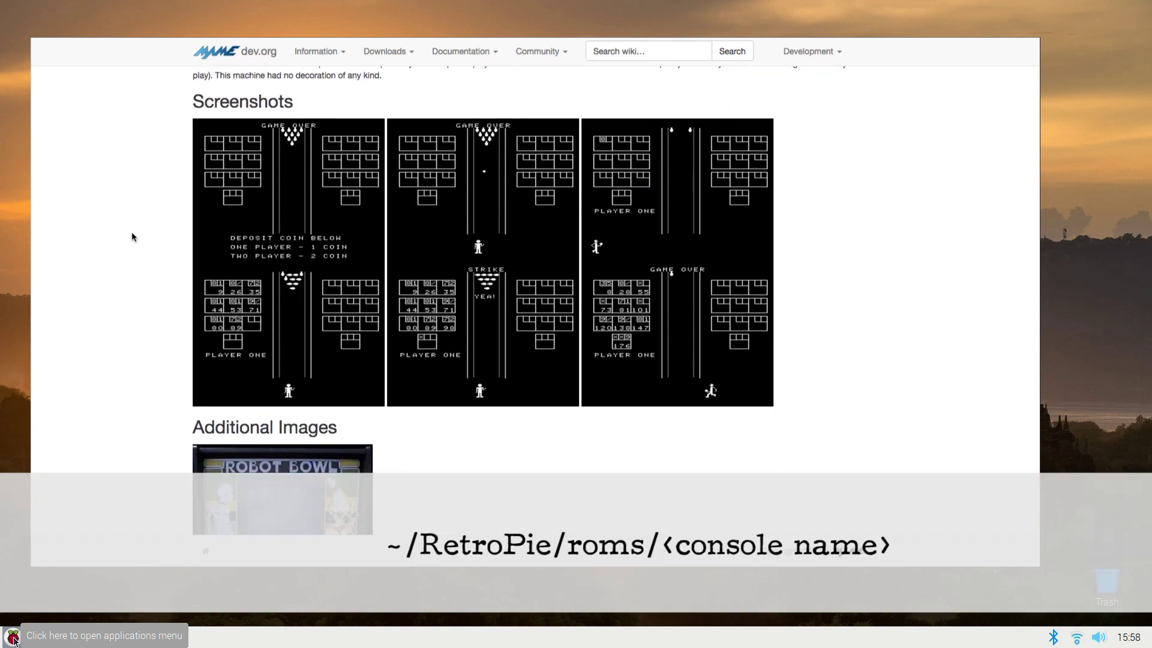
scroll(133, 235, "down", 3)
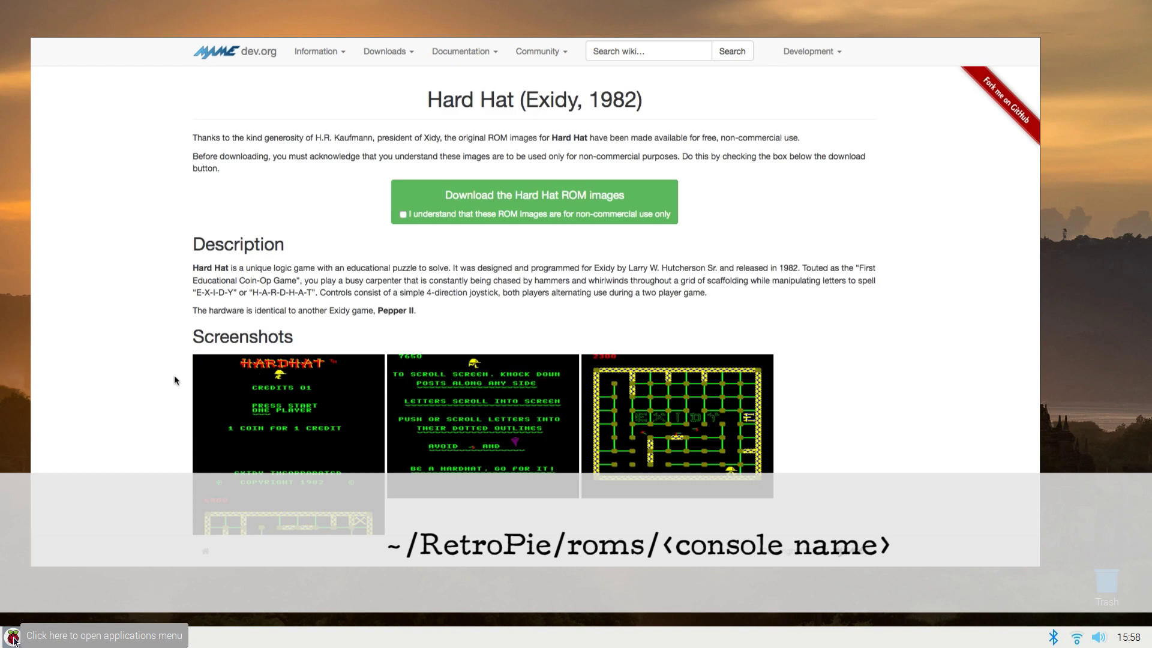
scroll(125, 367, "down", 2)
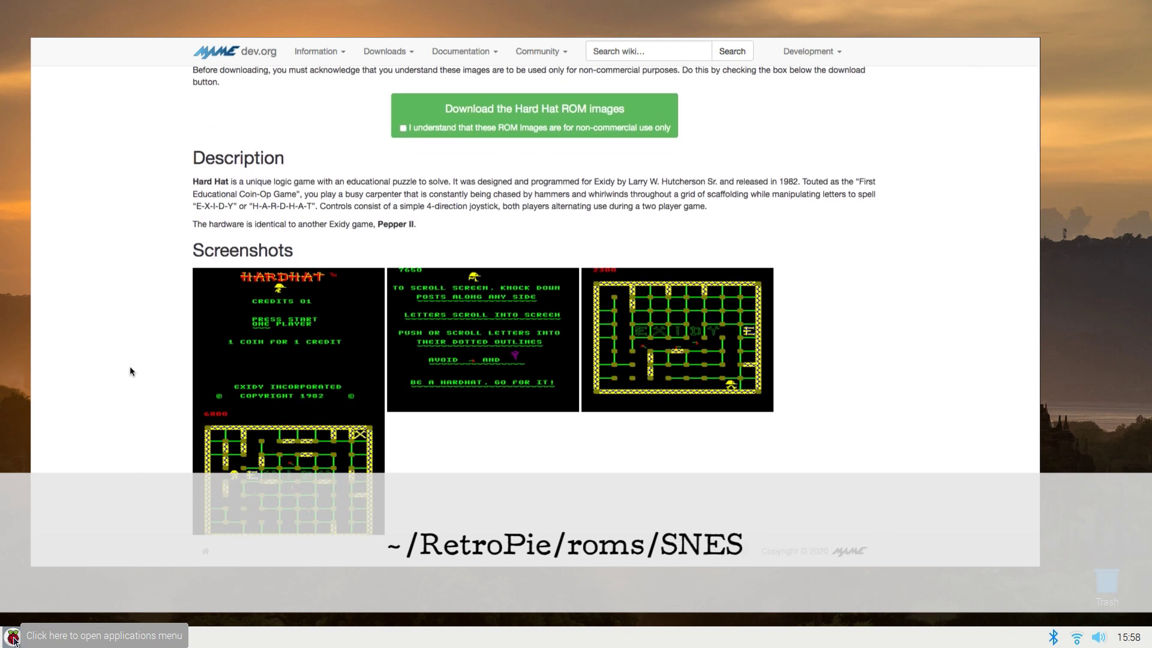
scroll(129, 372, "down", 2)
scroll(126, 373, "down", 4)
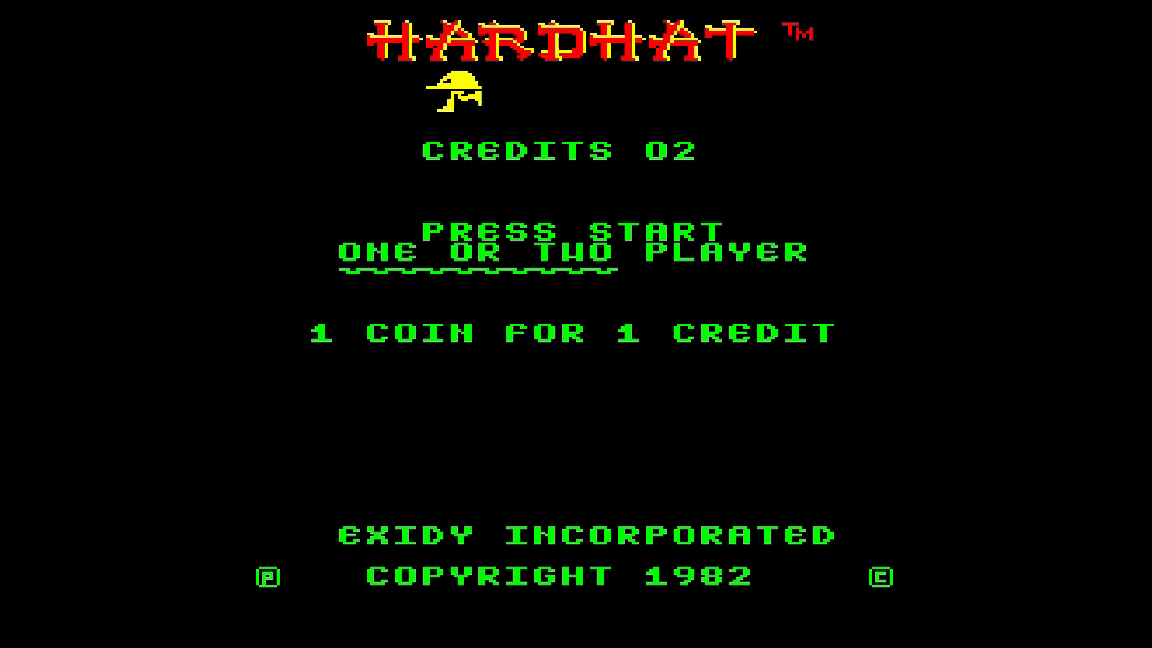
key("5")
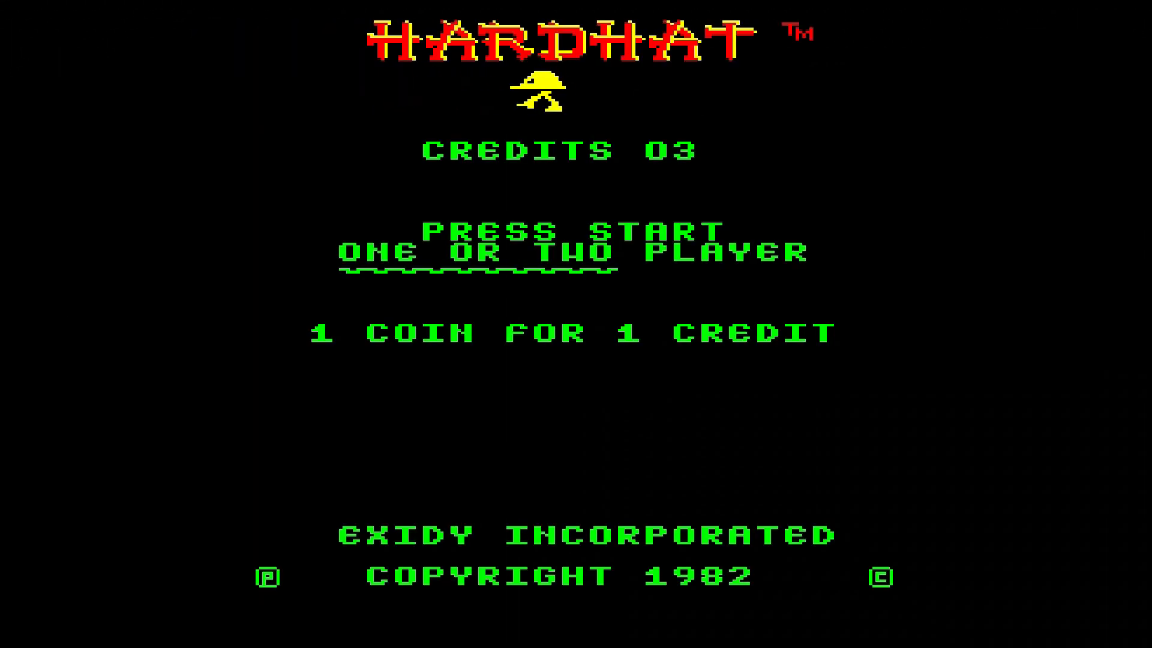
key("1")
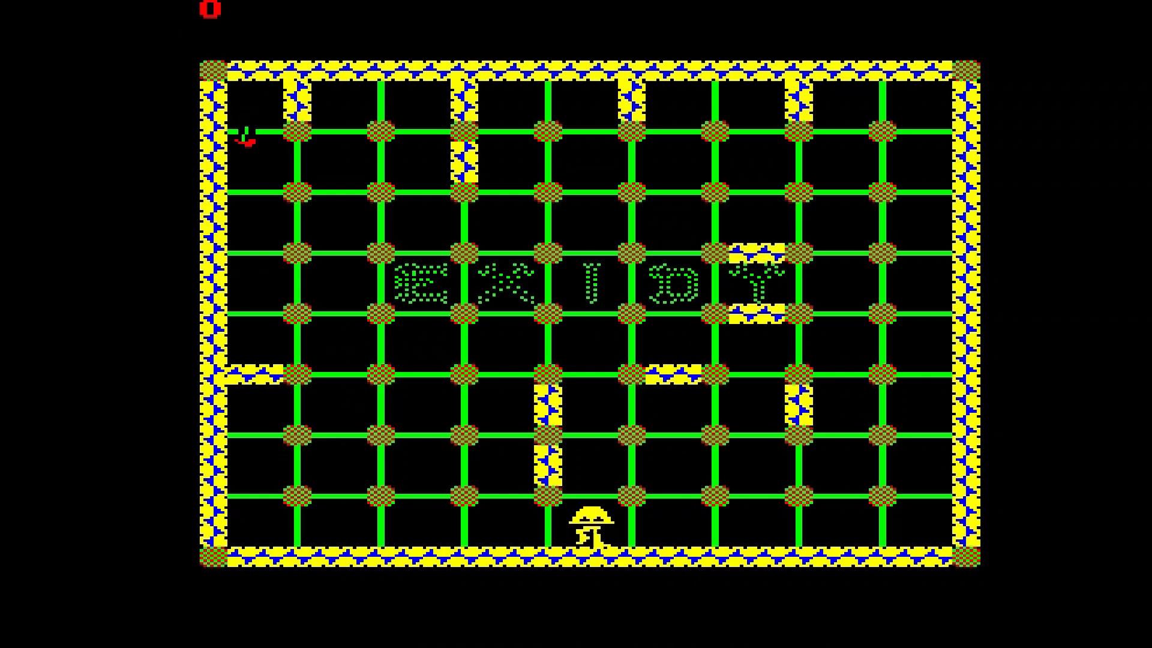
key("Right")
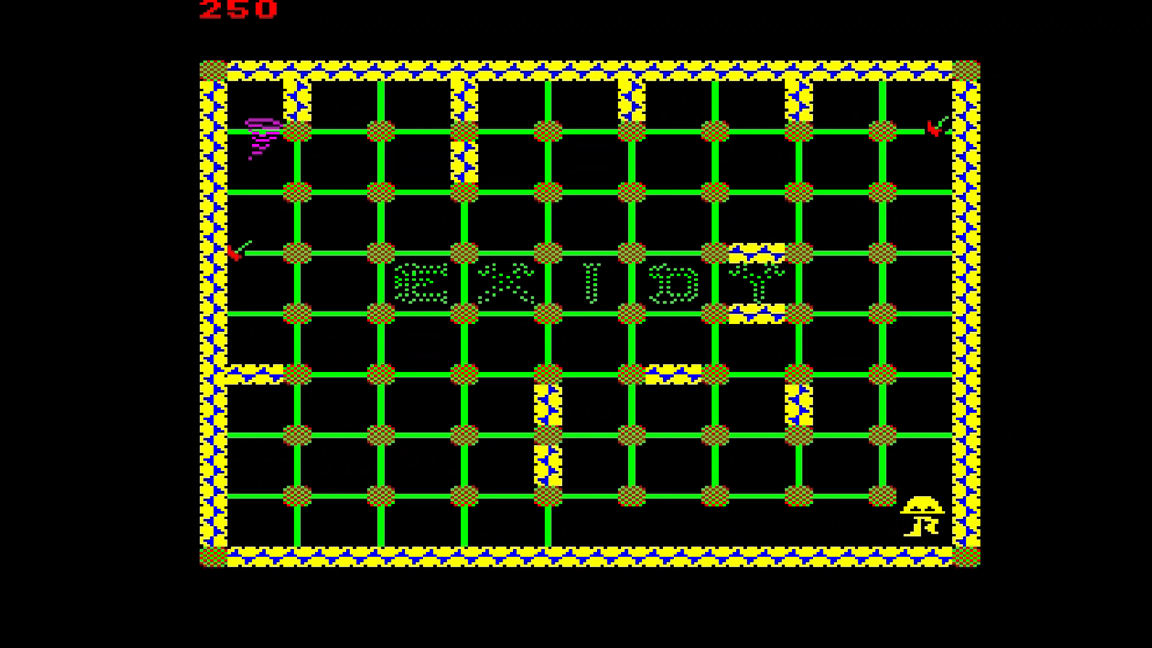
key("Up")
key("Left")
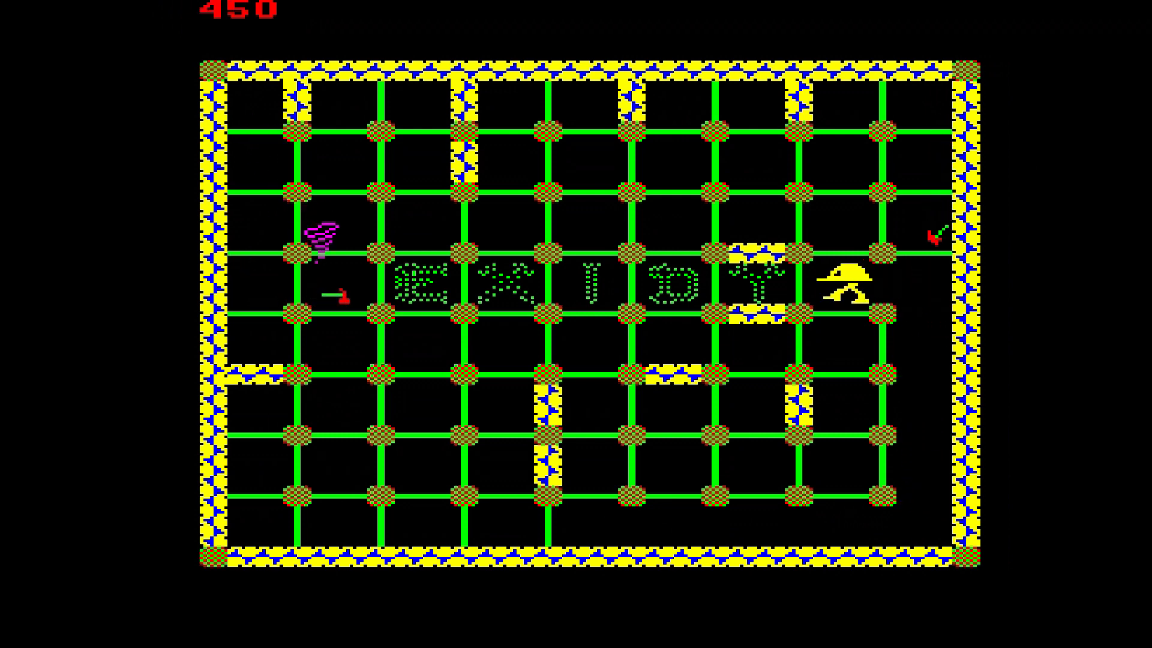
key("Up")
key("Left")
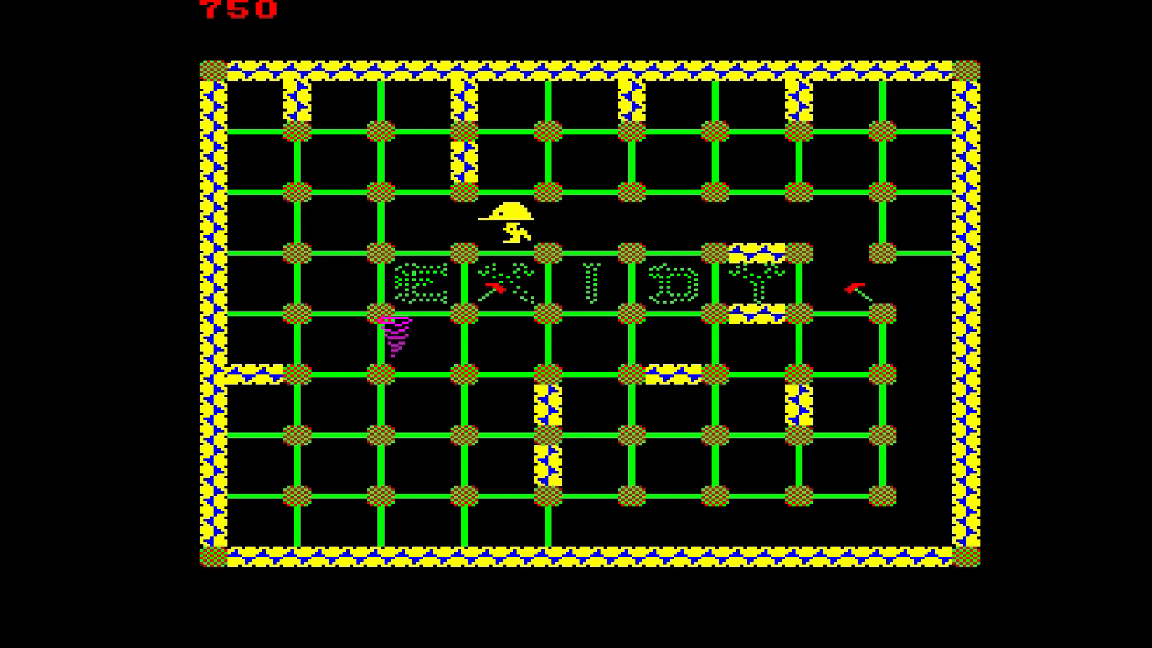